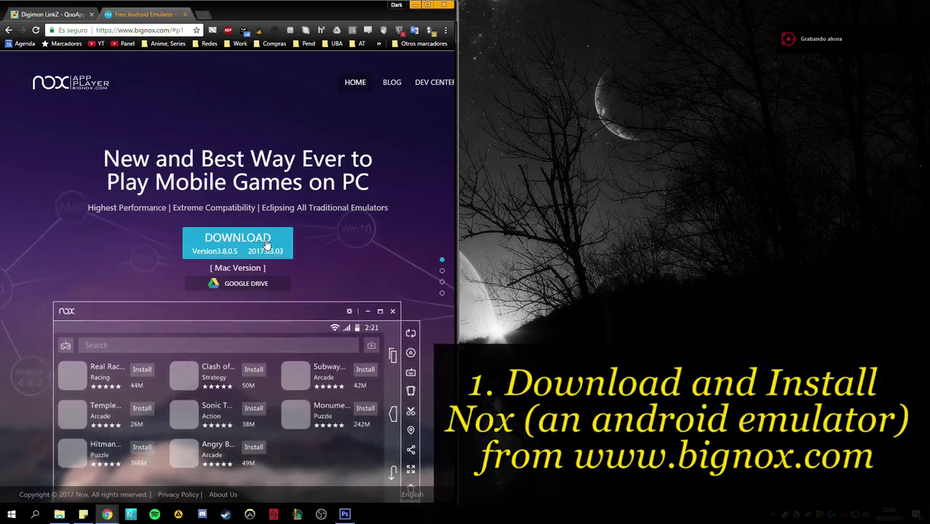
Step: Download the Nox 3.8.0.5 installer from bignox.com into the Descargas\Nox folder
{"action": "left_click", "coordinate": [237, 244]}
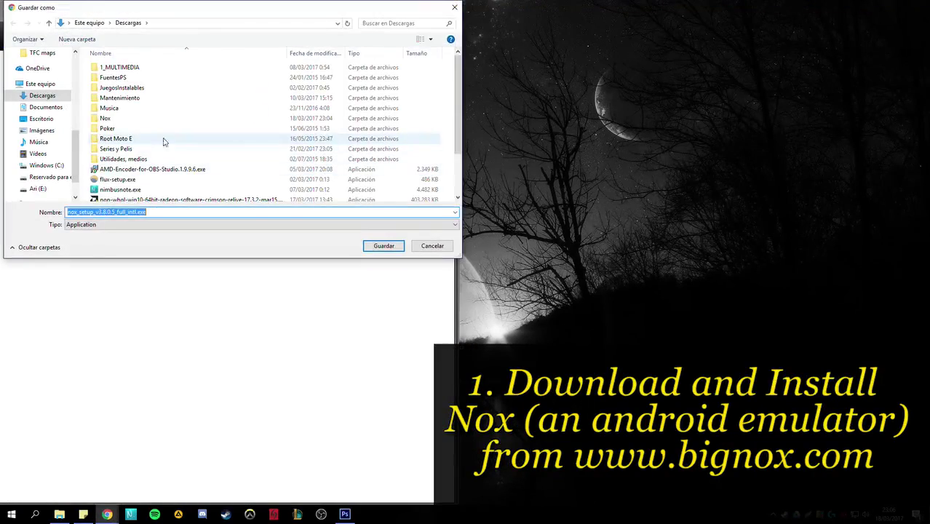
{"action": "double_click", "coordinate": [133, 125]}
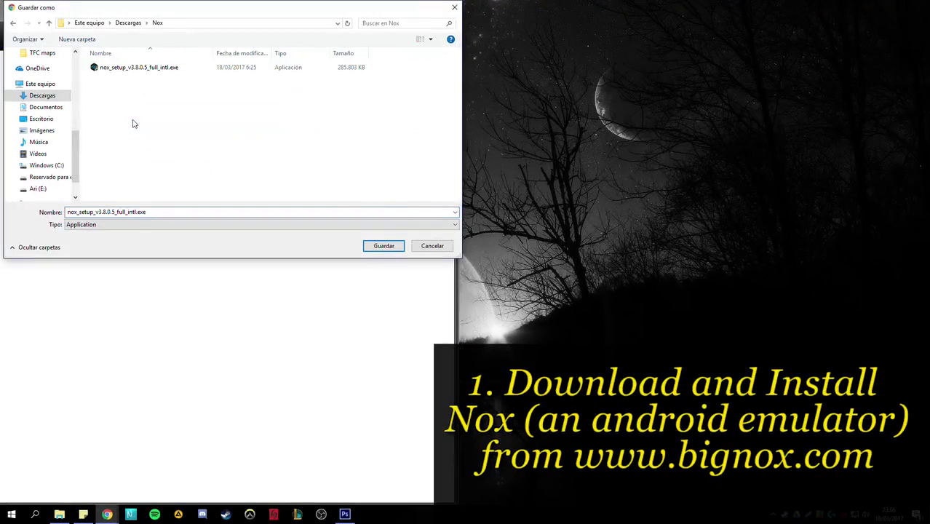
{"action": "left_click", "coordinate": [439, 248]}
Step: Run nox_setup_v3.8.0.5_full_intl.exe from the Nox folder and install Nox App Player
{"action": "left_click", "coordinate": [59, 514]}
{"action": "double_click", "coordinate": [576, 137]}
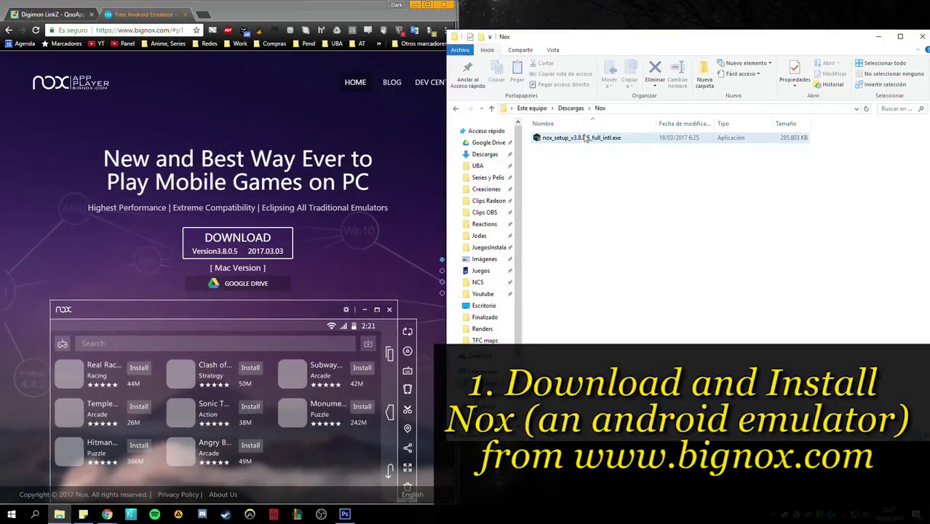
{"action": "scroll", "coordinate": [411, 247], "scroll_direction": "down", "scroll_amount": 3}
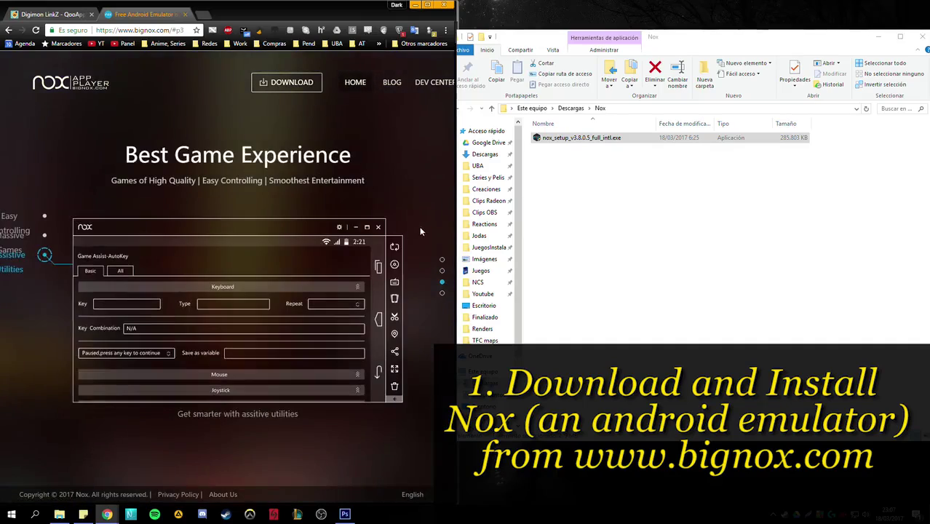
{"action": "left_click", "coordinate": [460, 296]}
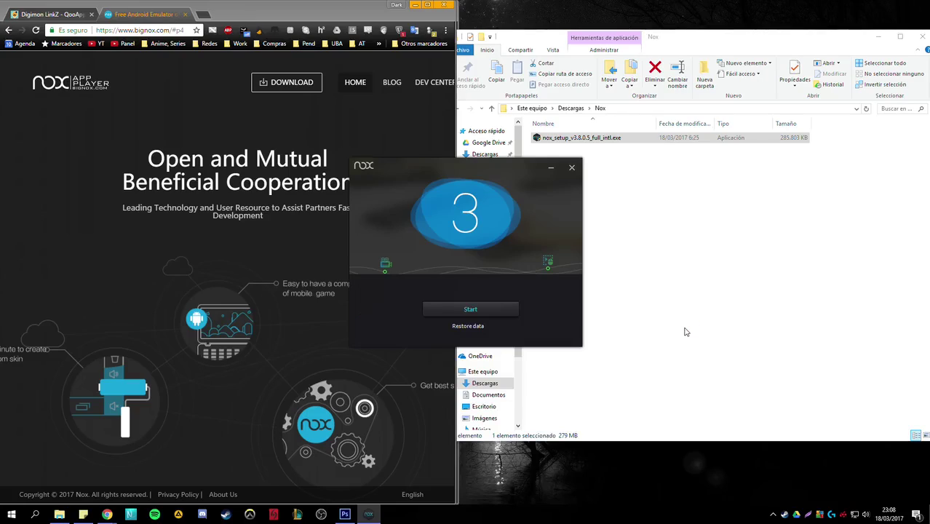
Step: Start Nox App Player and finish its three-page feature tour to the Android home screen
{"action": "left_click", "coordinate": [456, 308]}
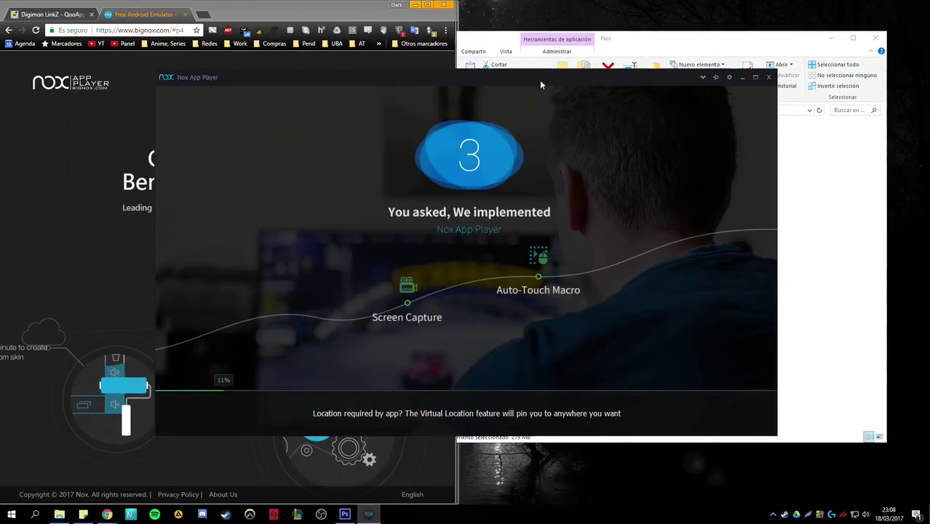
{"action": "left_click_drag", "start_coordinate": [540, 80], "coordinate": [570, 86]}
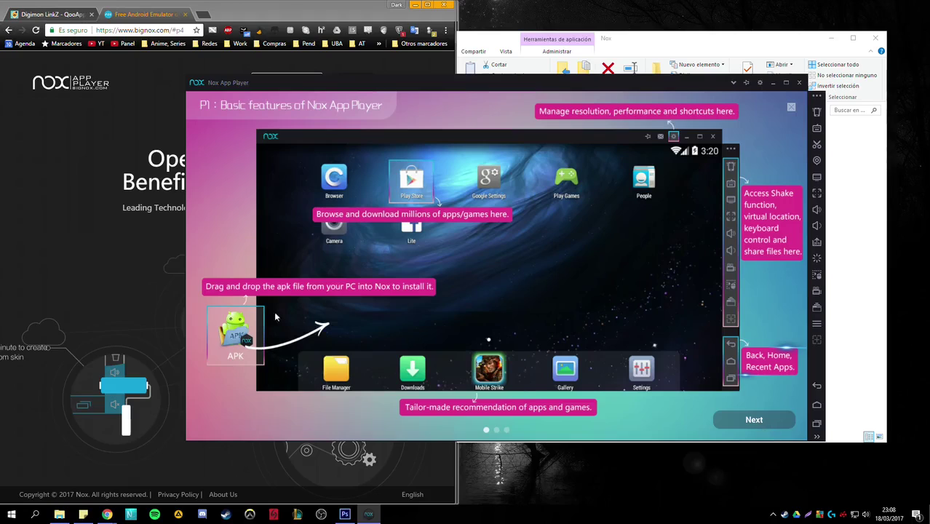
{"action": "left_click", "coordinate": [746, 421]}
{"action": "left_click", "coordinate": [746, 421]}
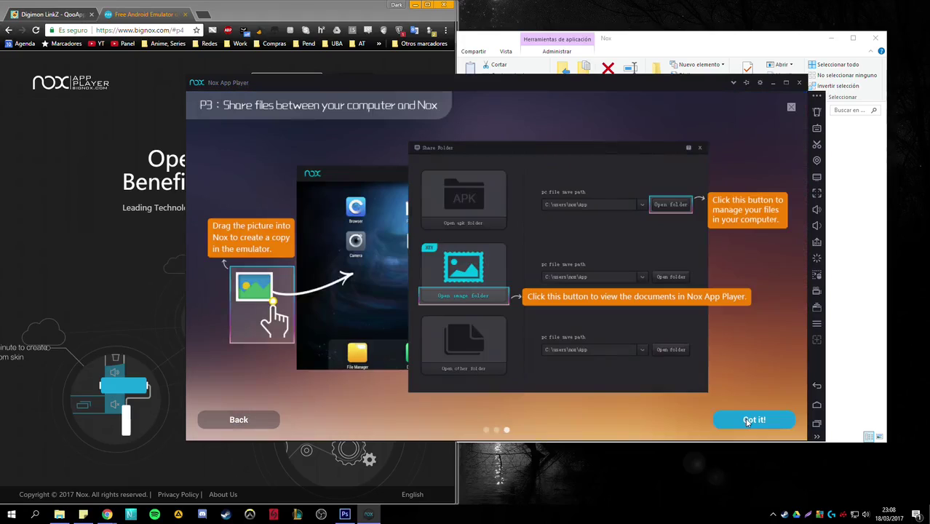
{"action": "left_click", "coordinate": [746, 421]}
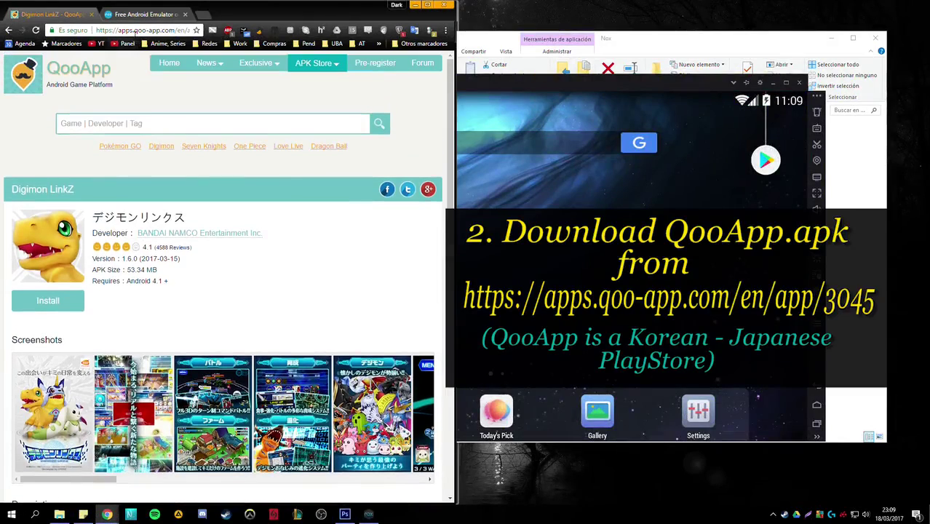
Step: Save QooApp-203.apk from the QooApp page on apps.qoo-app.com into Descargas\Nox
{"action": "left_click", "coordinate": [76, 71]}
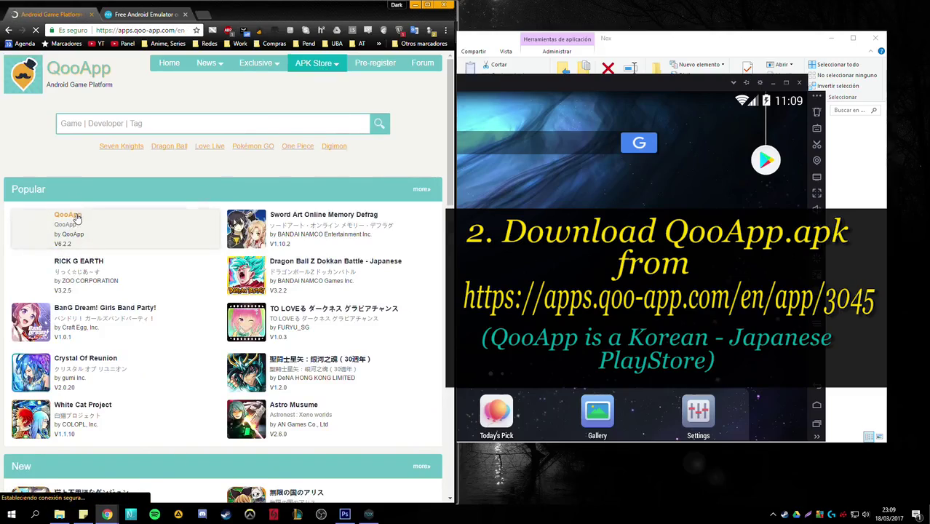
{"action": "left_click", "coordinate": [82, 220]}
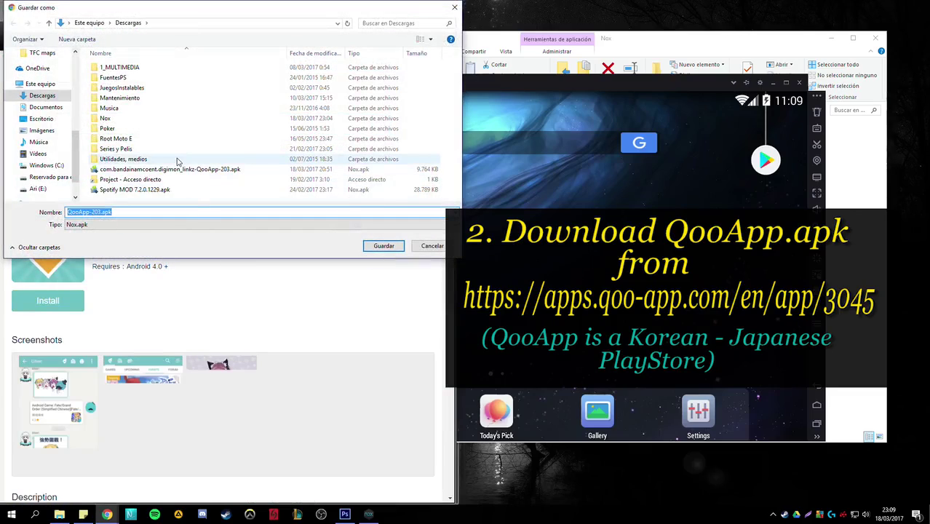
{"action": "double_click", "coordinate": [125, 120]}
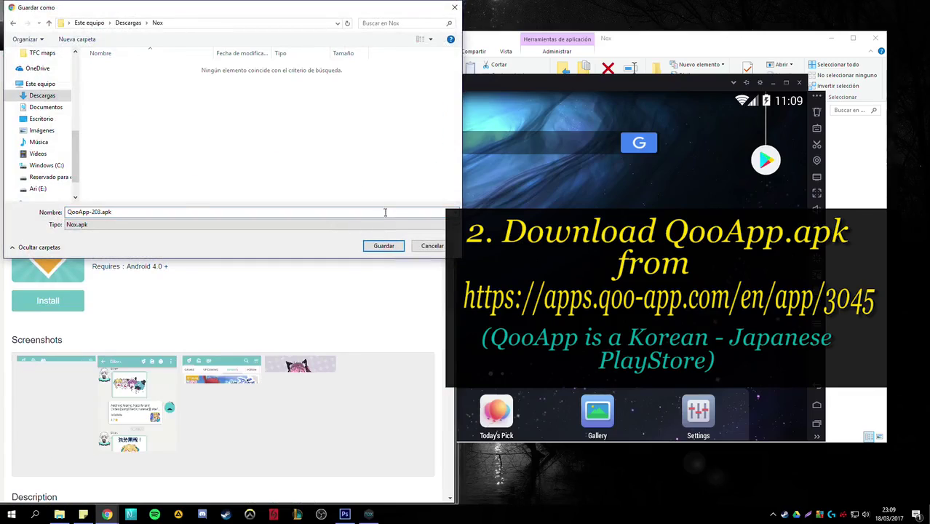
{"action": "left_click", "coordinate": [377, 245]}
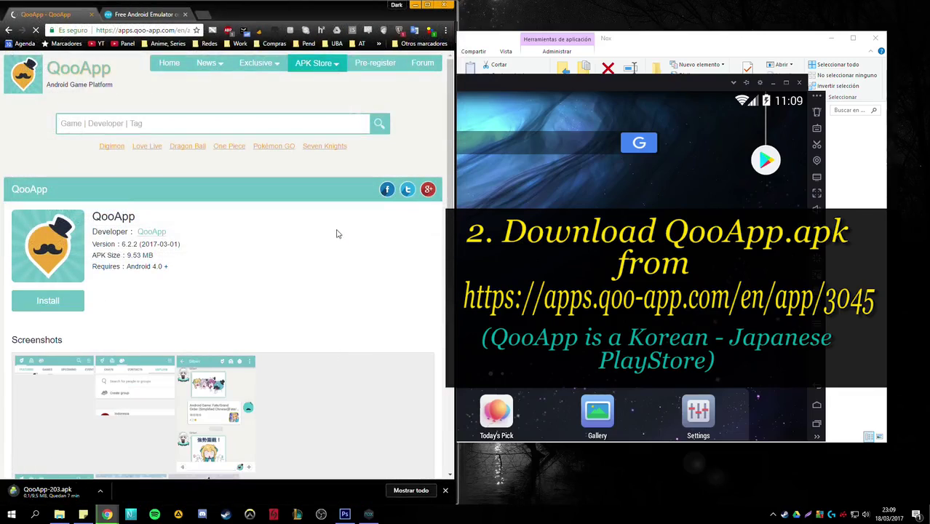
{"action": "scroll", "coordinate": [307, 270], "scroll_direction": "down", "scroll_amount": 4}
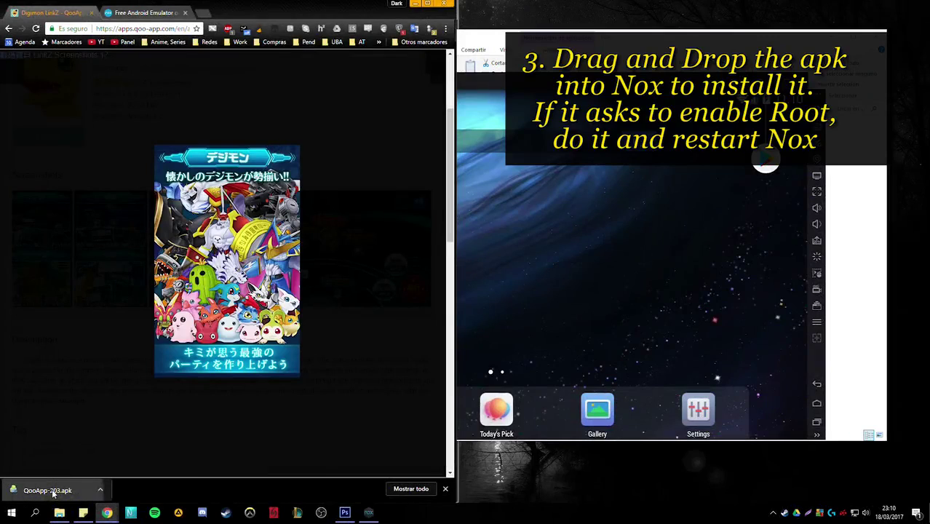
Step: After dragging QooApp-203.apk into Nox, set Root to On, save, and restart Nox
{"action": "mouse_move", "coordinate": [59, 490]}
{"action": "left_mouse_down"}
{"action": "mouse_move", "coordinate": [536, 306]}
{"action": "mouse_move", "coordinate": [578, 279]}
{"action": "left_mouse_up"}
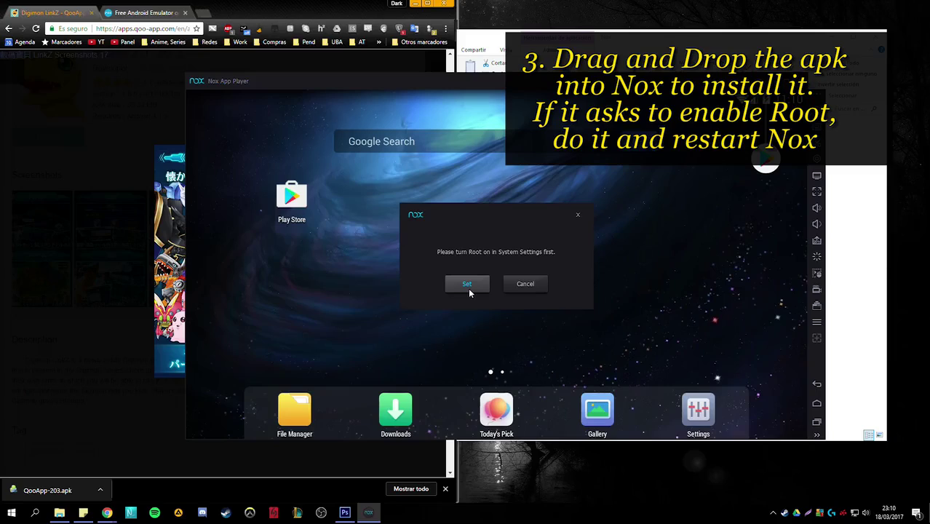
{"action": "left_click", "coordinate": [521, 285]}
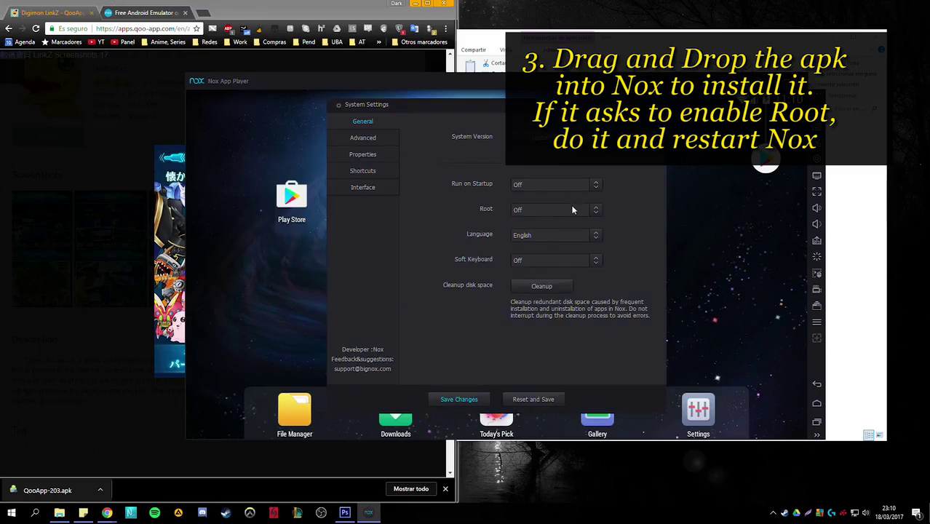
{"action": "left_click", "coordinate": [573, 210]}
{"action": "left_click", "coordinate": [568, 246]}
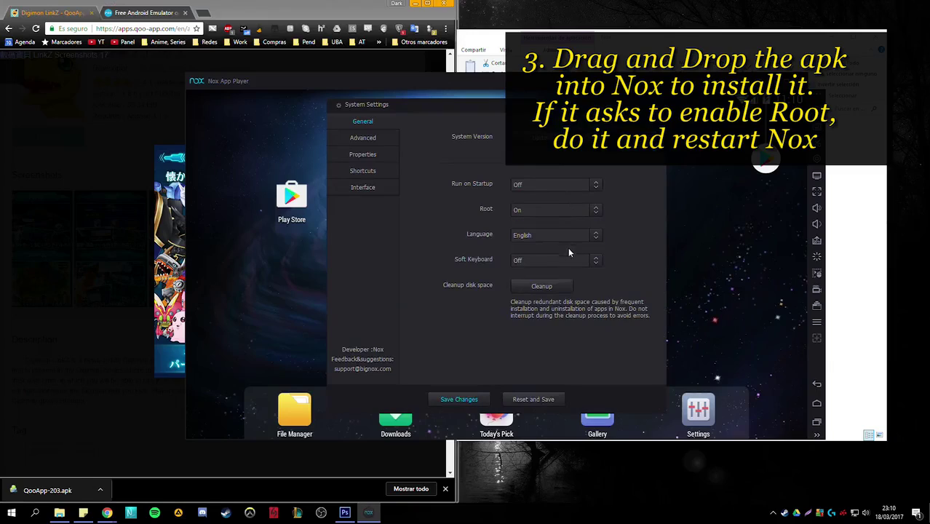
{"action": "left_click", "coordinate": [468, 400]}
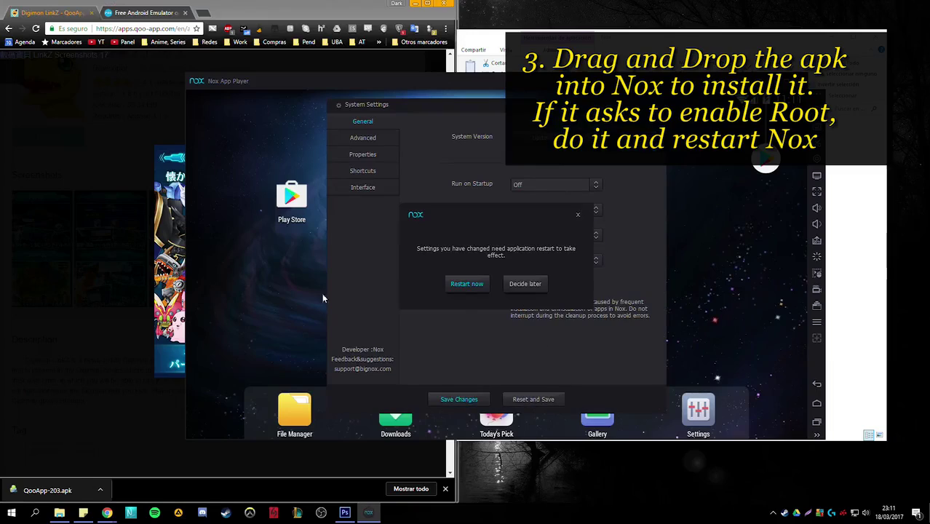
{"action": "left_click", "coordinate": [467, 284]}
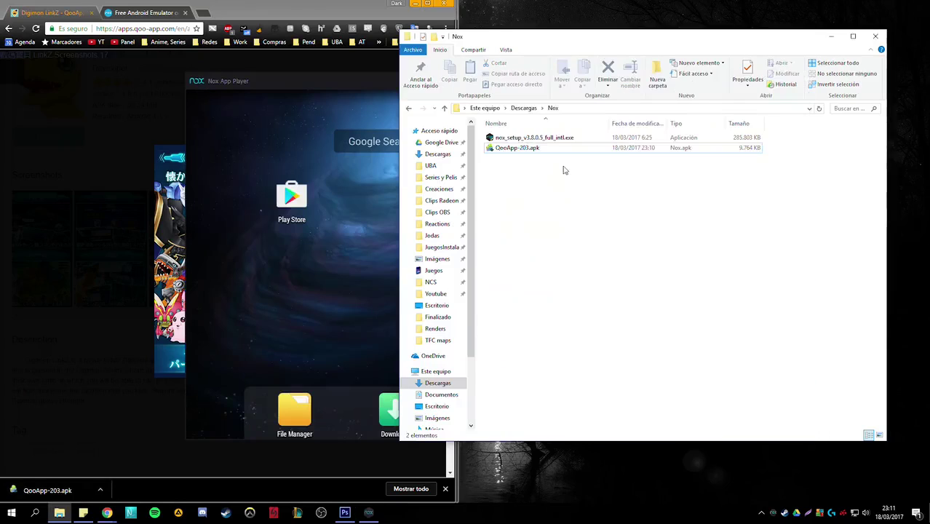
Step: Install QooApp-203.apk from Nox's shared App folder, accepting Google's security check
{"action": "left_click_drag", "start_coordinate": [515, 148], "coordinate": [341, 247]}
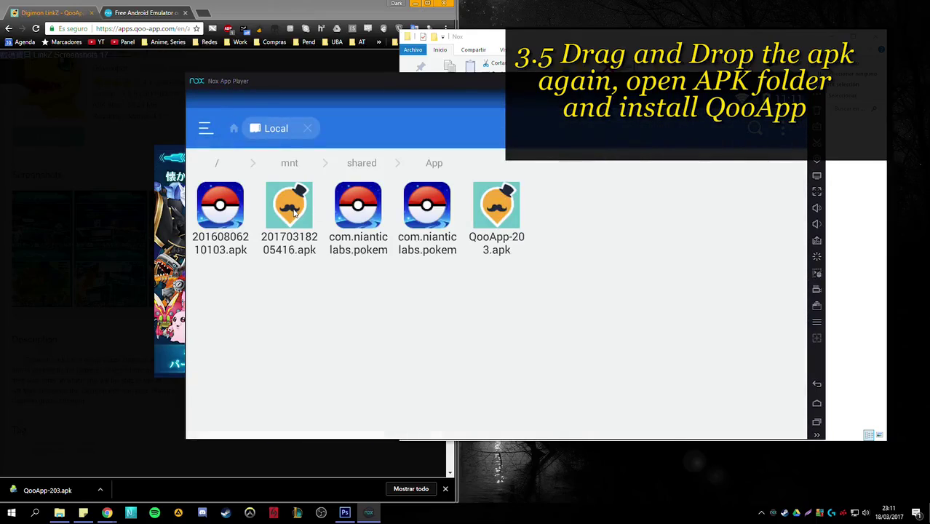
{"action": "left_click", "coordinate": [511, 216]}
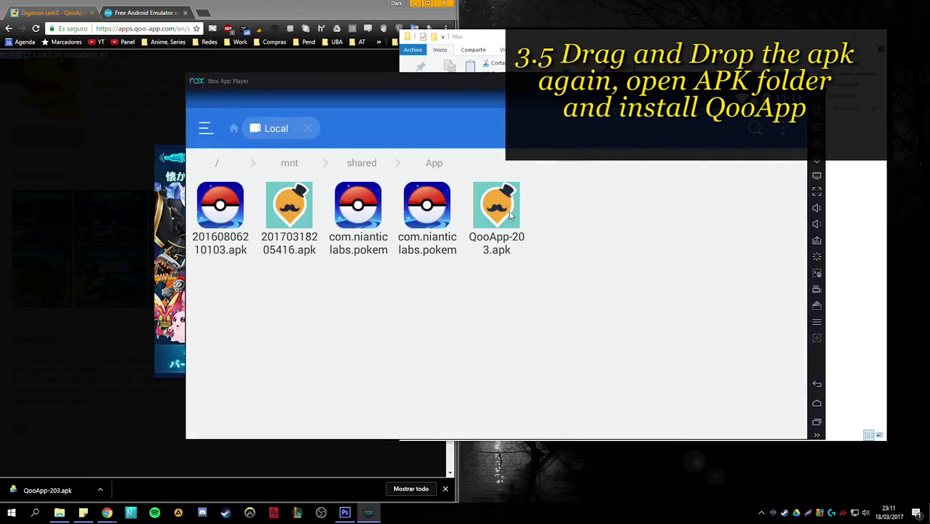
{"action": "left_click", "coordinate": [561, 357]}
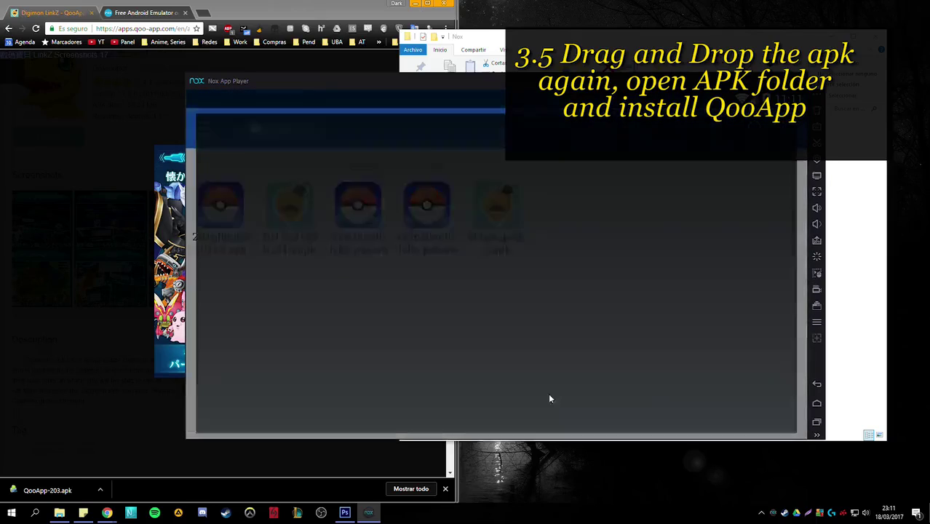
{"action": "left_click_drag", "start_coordinate": [509, 391], "coordinate": [511, 335]}
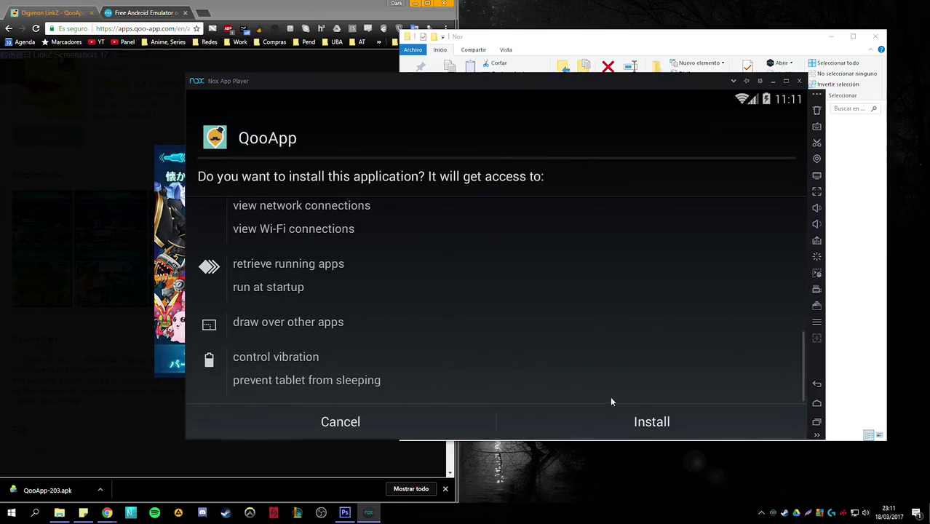
{"action": "left_click", "coordinate": [641, 421]}
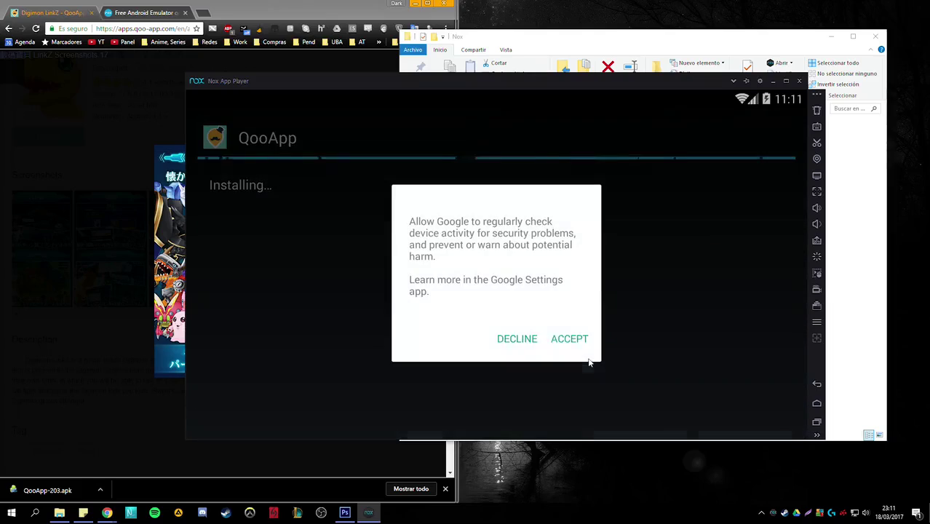
{"action": "left_click", "coordinate": [517, 348]}
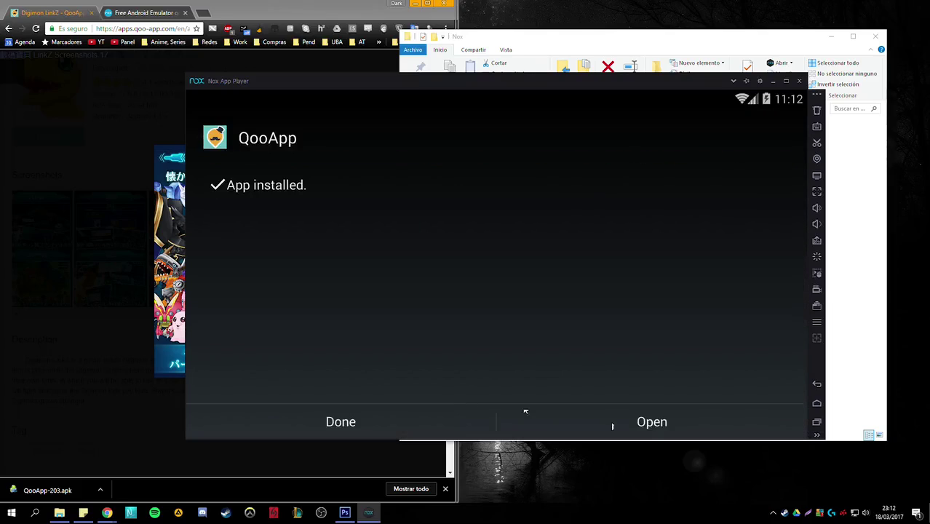
Step: Open QooApp and skip past its intro comic and login reminder
{"action": "left_click", "coordinate": [614, 425]}
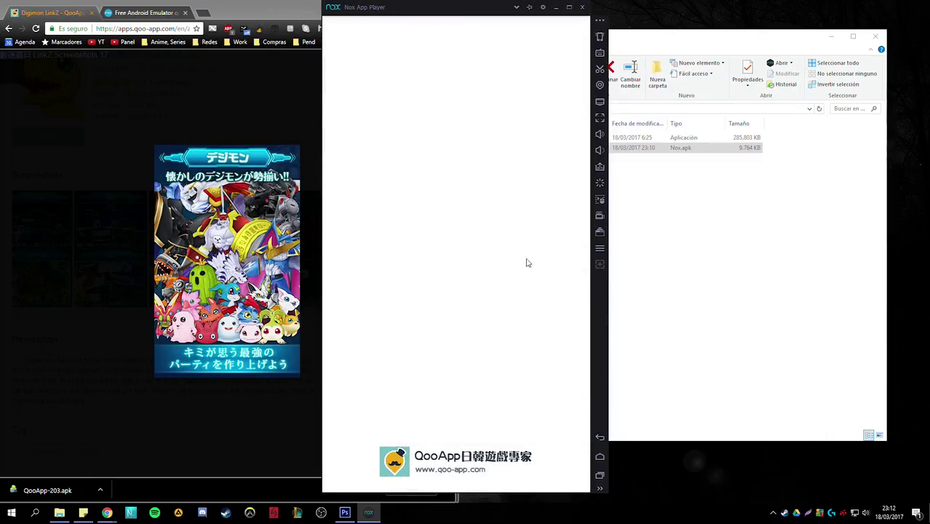
{"action": "left_click_drag", "start_coordinate": [546, 259], "coordinate": [436, 270]}
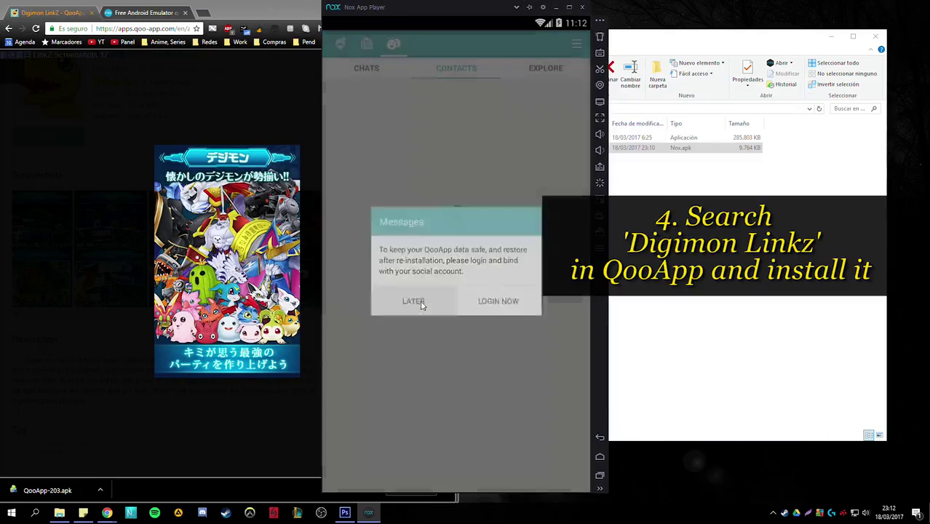
{"action": "left_click", "coordinate": [413, 302]}
Step: Search Games for 'digimz' and download Digimon LinkZ from its game page
{"action": "left_click", "coordinate": [342, 45]}
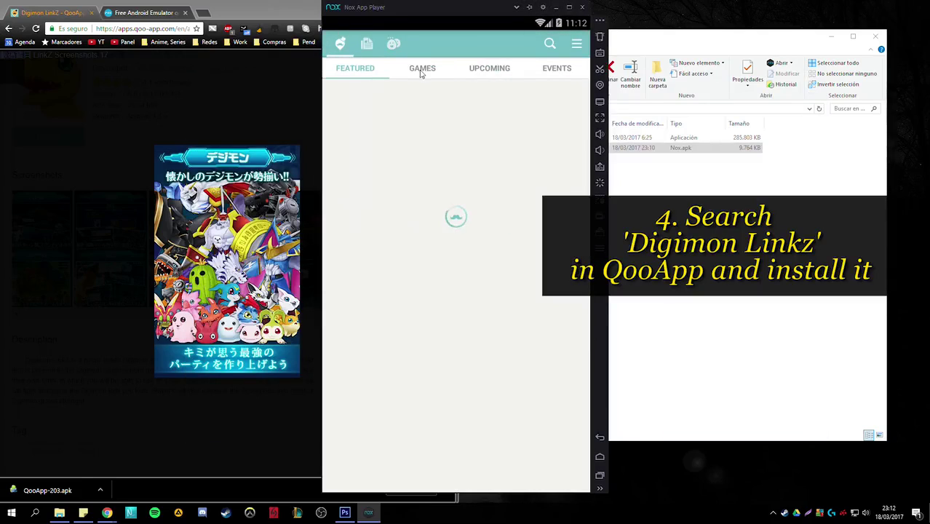
{"action": "left_click", "coordinate": [550, 45]}
{"action": "type", "text": "digimon link"}
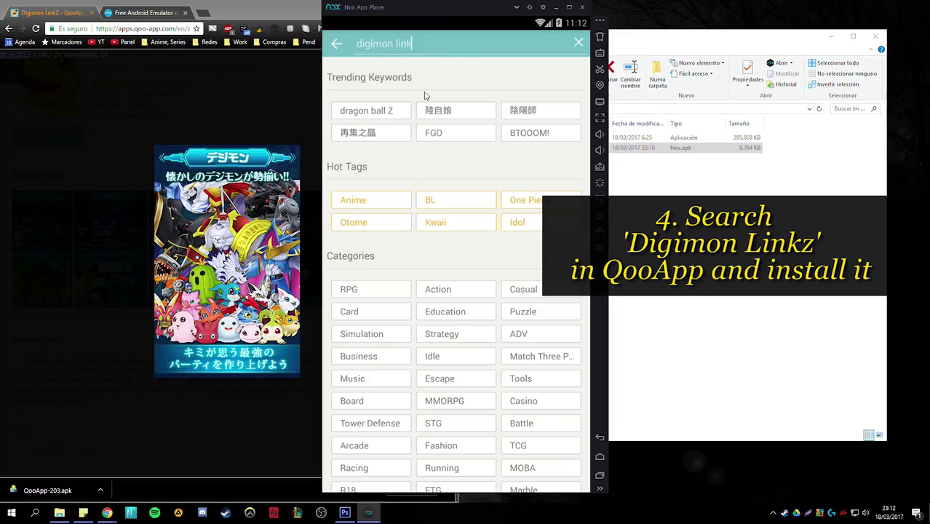
{"action": "type", "text": "z"}
{"action": "key", "text": "Return"}
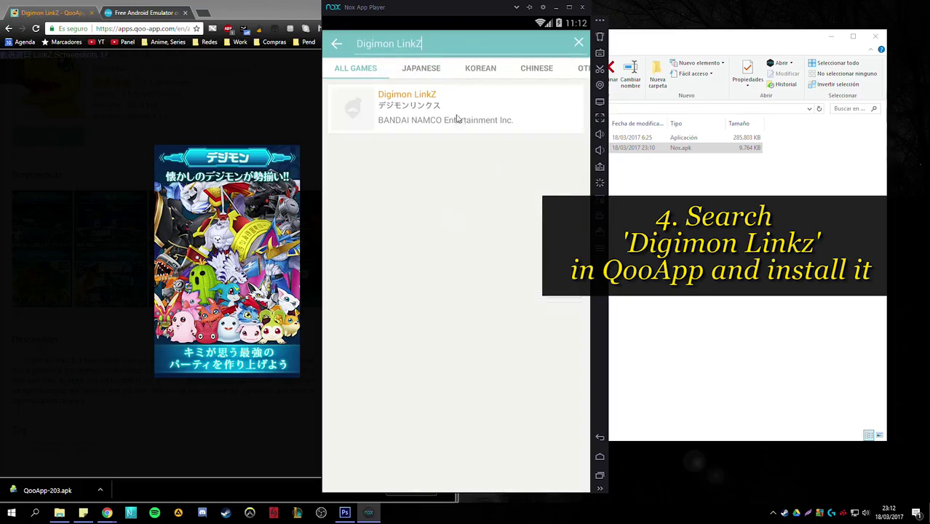
{"action": "left_click", "coordinate": [454, 116]}
{"action": "left_click", "coordinate": [431, 147]}
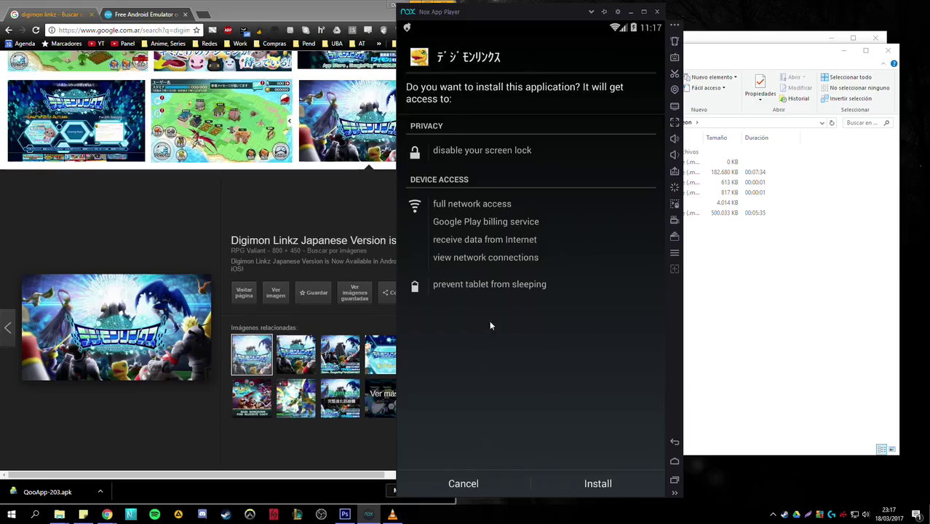
Step: Install Digimon LinkZ from the permissions screen and open it to the version 1.6.0 title screen
{"action": "left_click", "coordinate": [599, 484]}
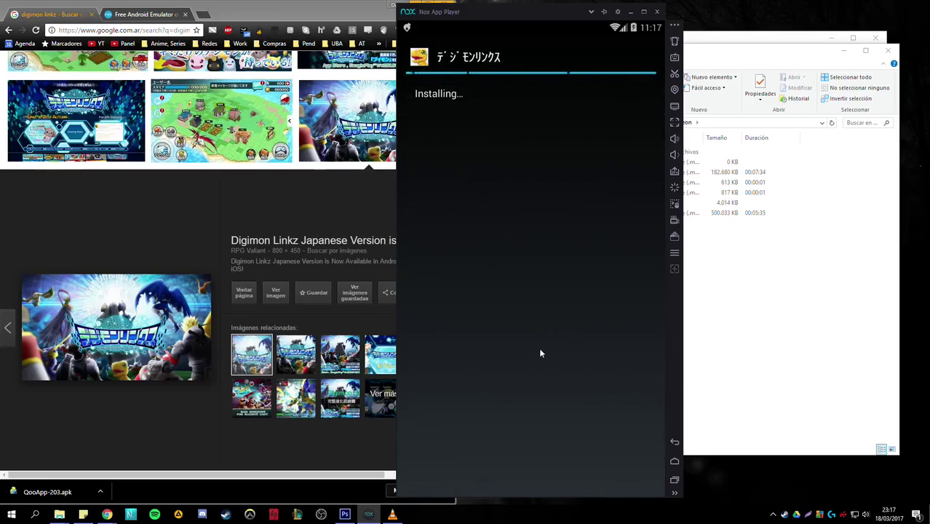
{"action": "key", "text": "Return"}
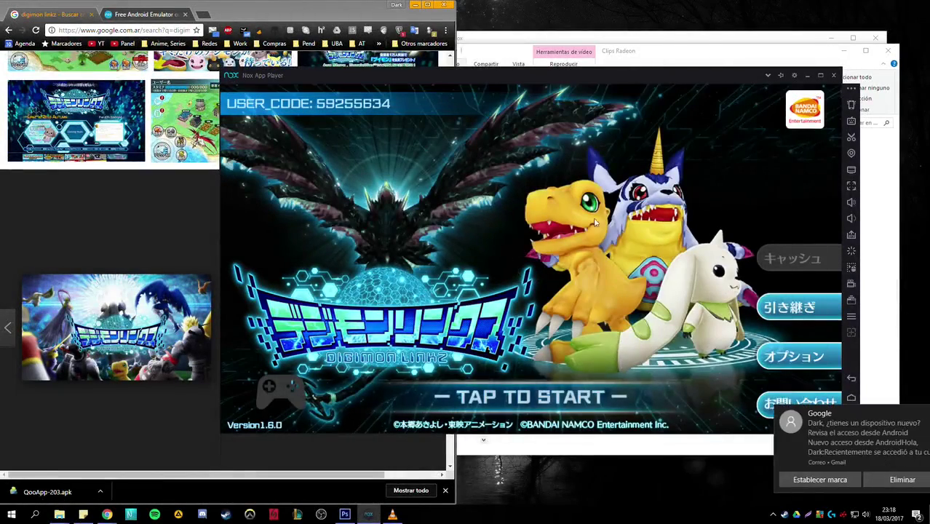
Step: Start Digimon LinkZ, accept its terms, and evolve Tsunomon for 24 Digistones
{"action": "left_click", "coordinate": [534, 297]}
{"action": "left_click", "coordinate": [604, 348]}
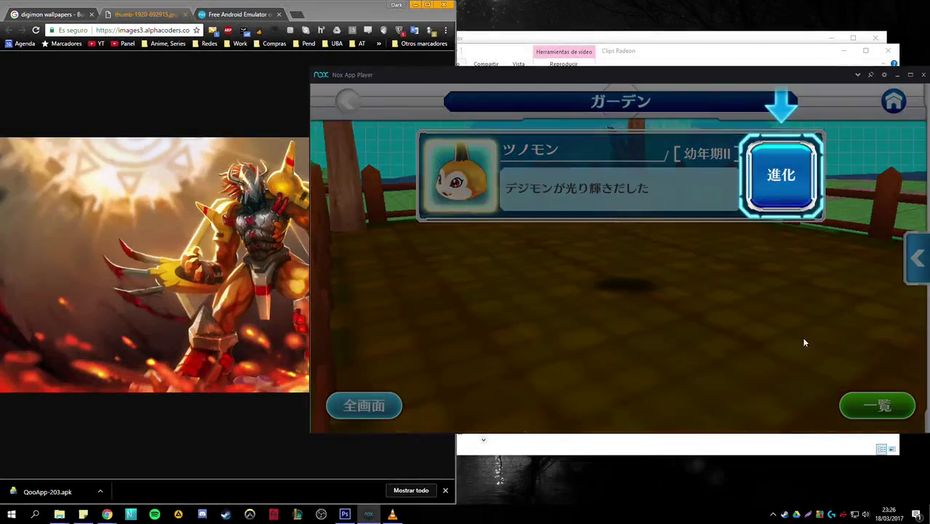
{"action": "left_click", "coordinate": [778, 194]}
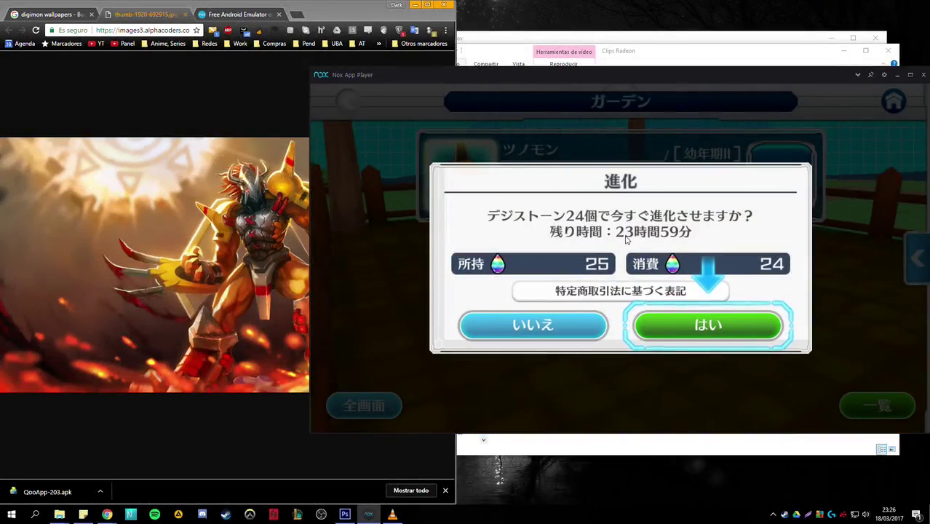
{"action": "left_click", "coordinate": [713, 334]}
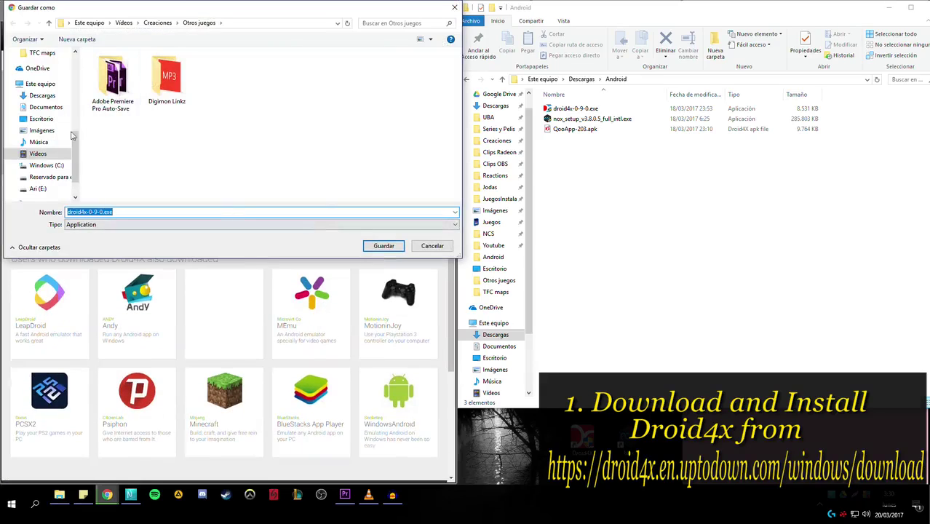
Step: Save the Droid4X installer droid4x-0-9-0.exe into the Android downloads folder
{"action": "scroll", "coordinate": [43, 131], "scroll_direction": "up", "scroll_amount": 5}
{"action": "scroll", "coordinate": [44, 131], "scroll_direction": "down", "scroll_amount": 3}
{"action": "left_click", "coordinate": [38, 117]}
{"action": "left_click", "coordinate": [434, 248]}
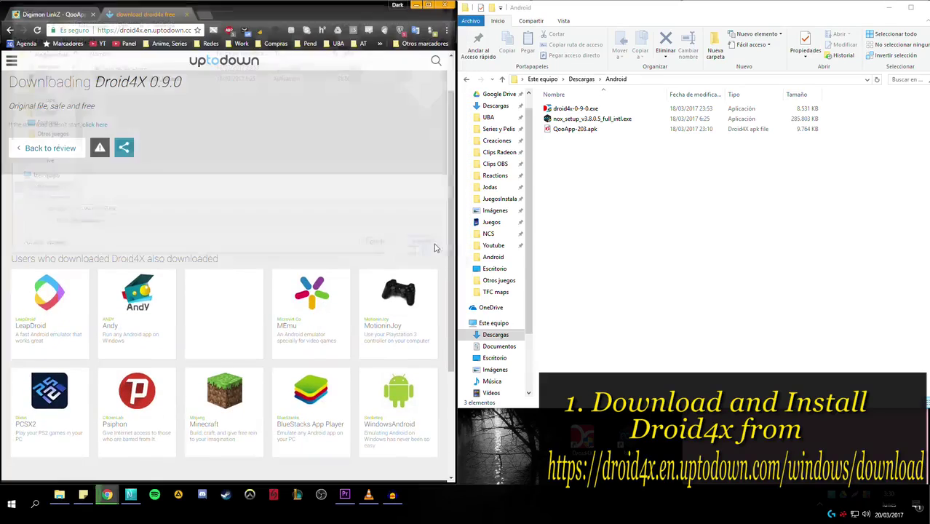
{"action": "left_click", "coordinate": [663, 237]}
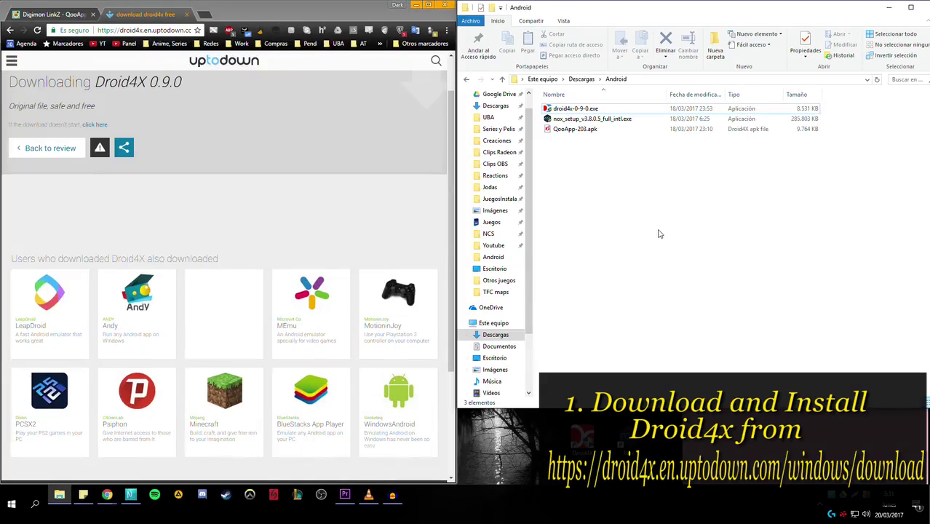
{"action": "left_click", "coordinate": [915, 515]}
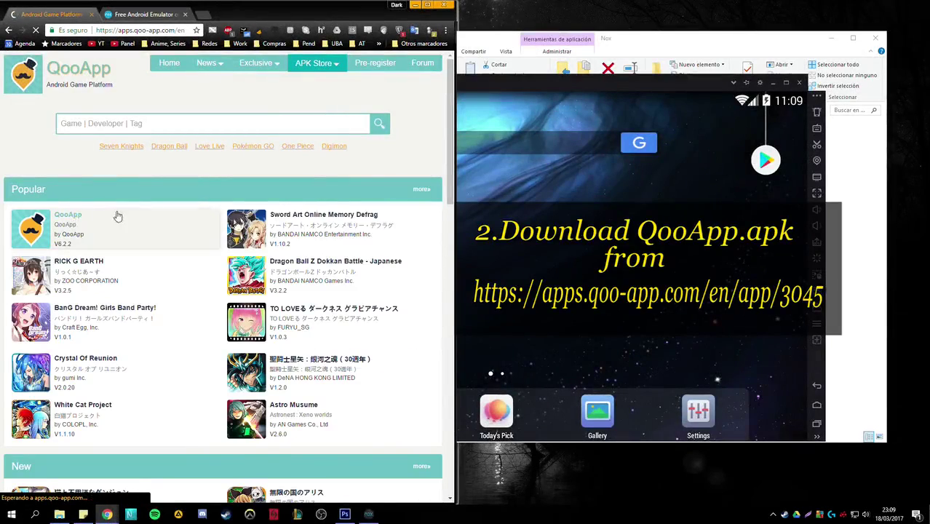
Step: Download QooApp-203.apk from its apps.qoo-app.com page into the Nox folder
{"action": "left_click", "coordinate": [117, 217]}
{"action": "left_click", "coordinate": [48, 301]}
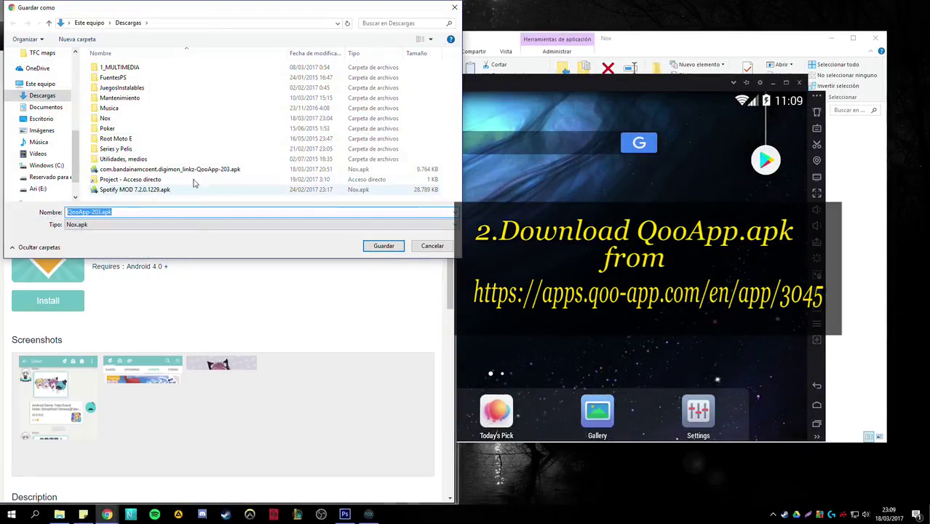
{"action": "double_click", "coordinate": [126, 116]}
{"action": "left_click", "coordinate": [382, 245]}
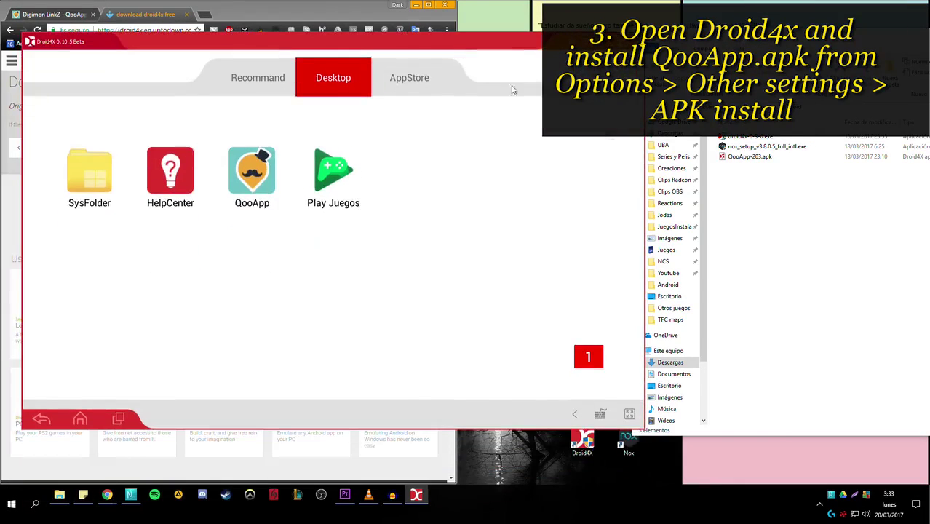
Step: Install QooApp-203.apk from Descargas\Android using Droid4X's Other Setting > Apk Install
{"action": "left_click", "coordinate": [749, 158]}
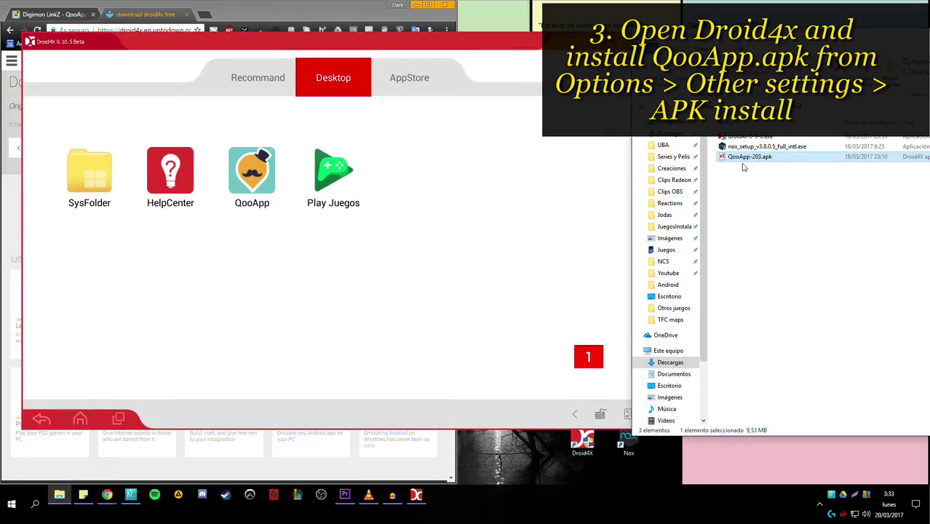
{"action": "left_click", "coordinate": [389, 92]}
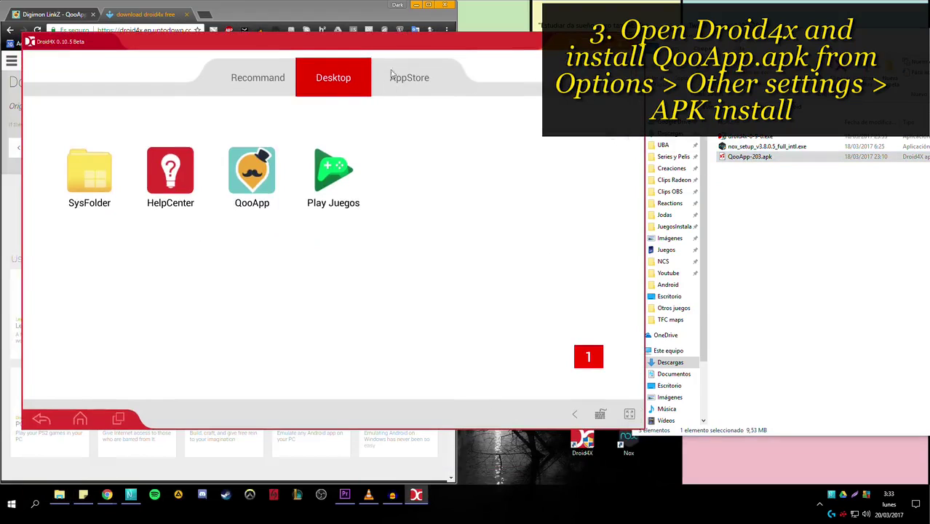
{"action": "left_click", "coordinate": [601, 42]}
{"action": "left_click", "coordinate": [338, 129]}
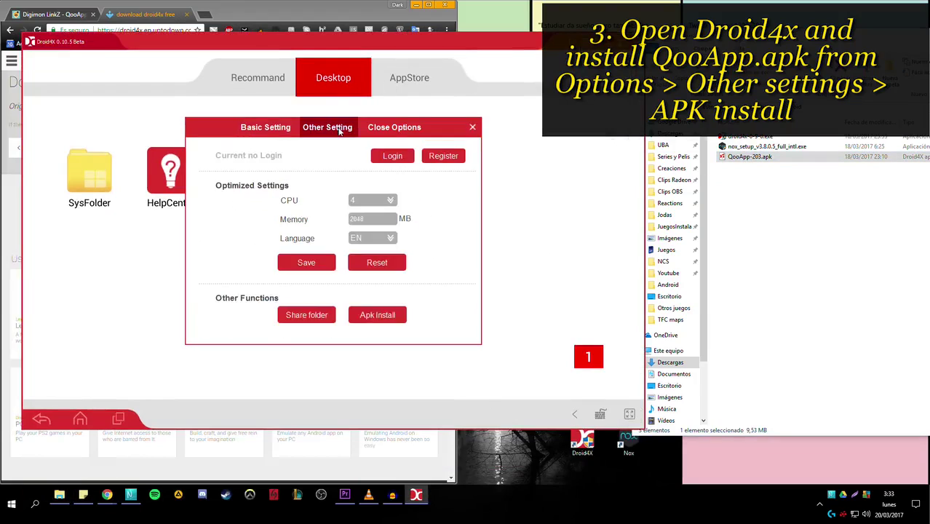
{"action": "left_click", "coordinate": [380, 316]}
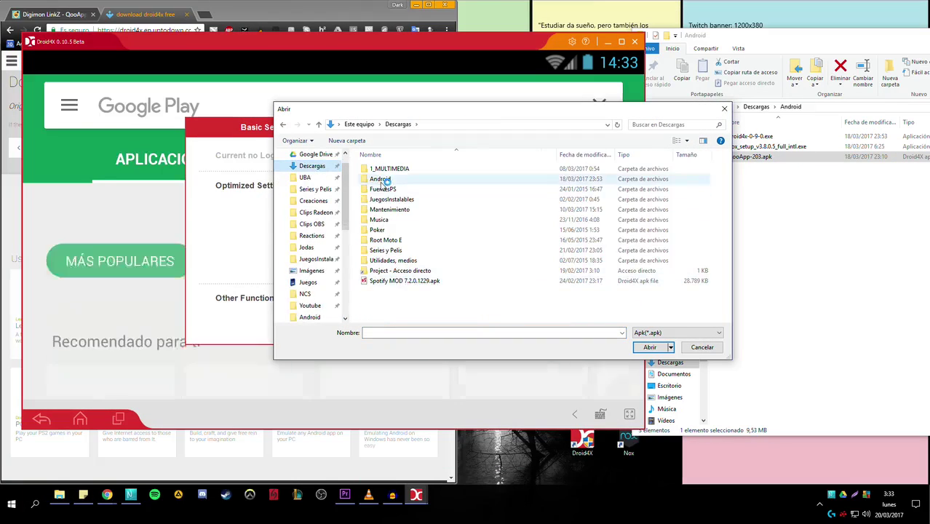
{"action": "double_click", "coordinate": [380, 179]}
{"action": "left_click", "coordinate": [395, 168]}
{"action": "left_click", "coordinate": [638, 348]}
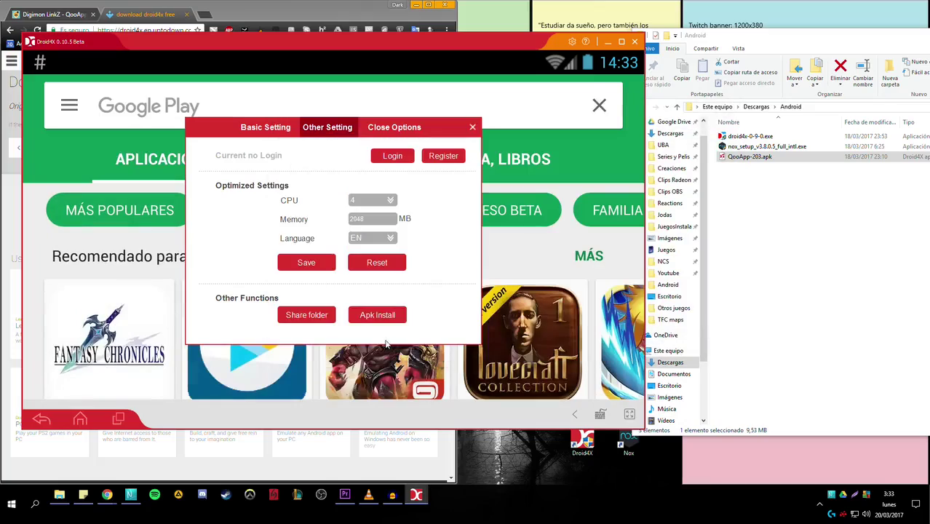
{"action": "left_click", "coordinate": [472, 126]}
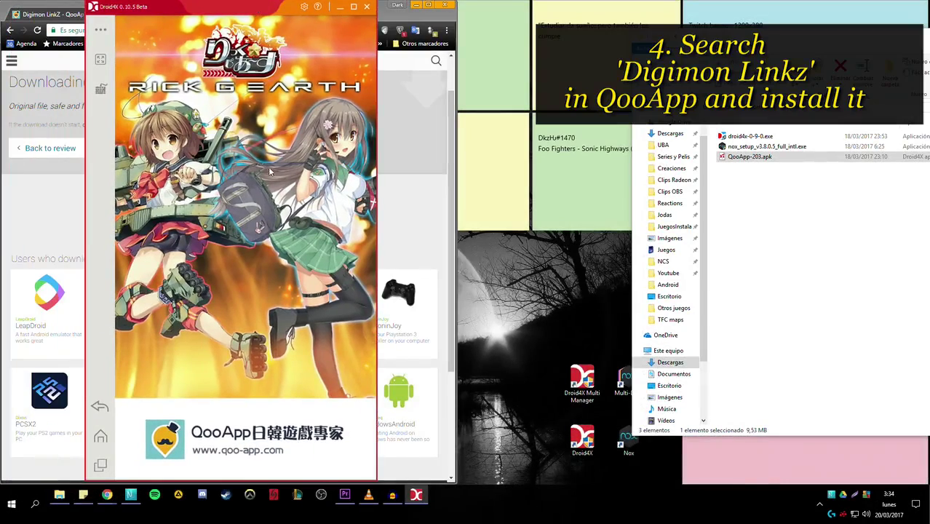
Step: Dismiss the login prompt, search QooApp's Games for 'digimon linkz' and launch it with Abrir
{"action": "left_click", "coordinate": [217, 321]}
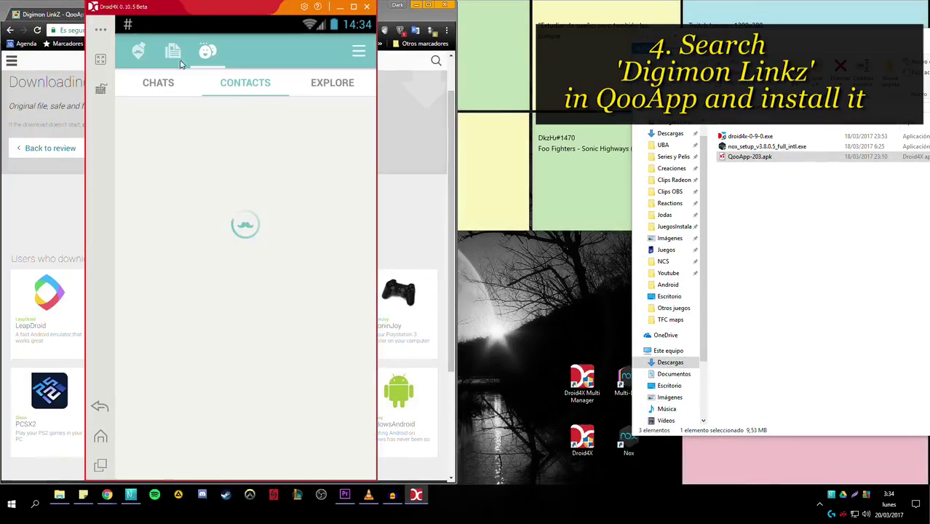
{"action": "left_click", "coordinate": [233, 80]}
{"action": "left_click", "coordinate": [324, 52]}
{"action": "type", "text": "digimon linkz"}
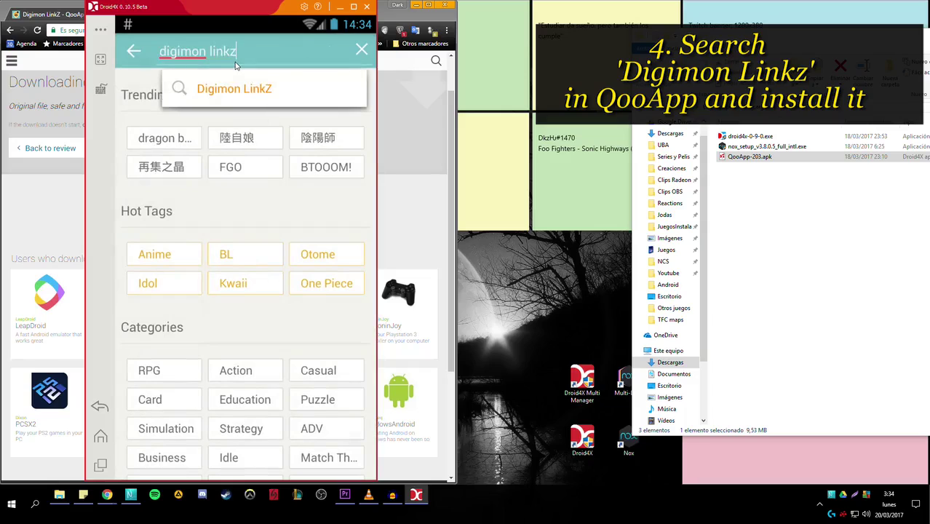
{"action": "left_click", "coordinate": [238, 87]}
{"action": "left_click", "coordinate": [226, 131]}
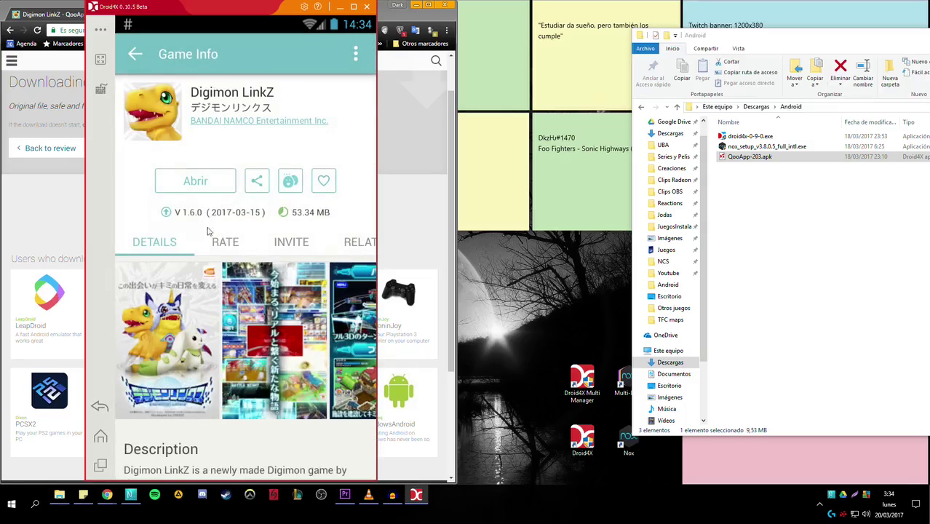
{"action": "left_click", "coordinate": [196, 182]}
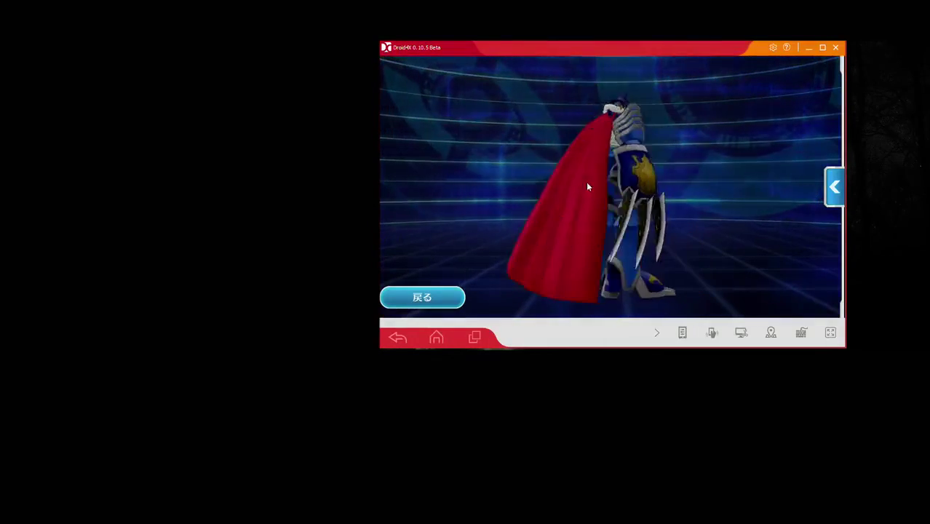
Step: View the current Digimon's full-body model, then オメガモンAlter-B's, and return to the chart
{"action": "left_click", "coordinate": [448, 295]}
{"action": "left_click", "coordinate": [611, 183]}
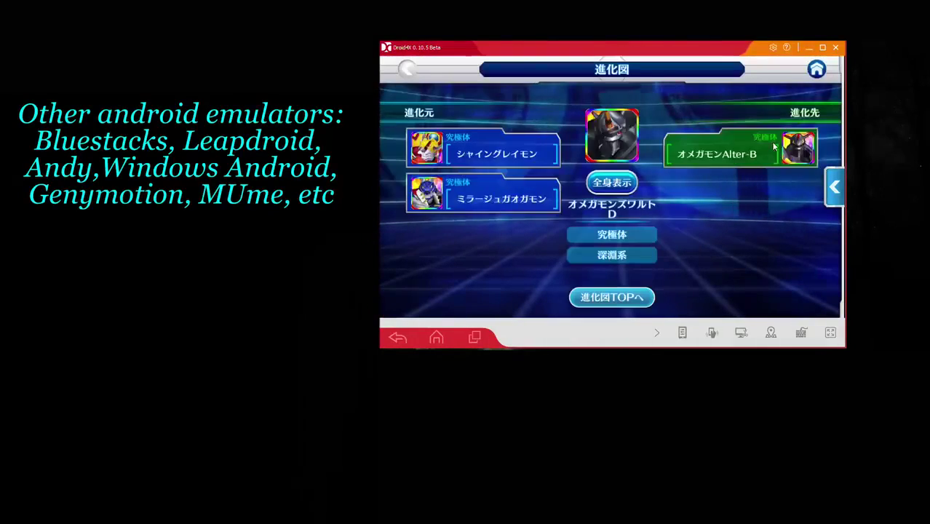
{"action": "left_click", "coordinate": [774, 146]}
{"action": "left_click", "coordinate": [611, 183]}
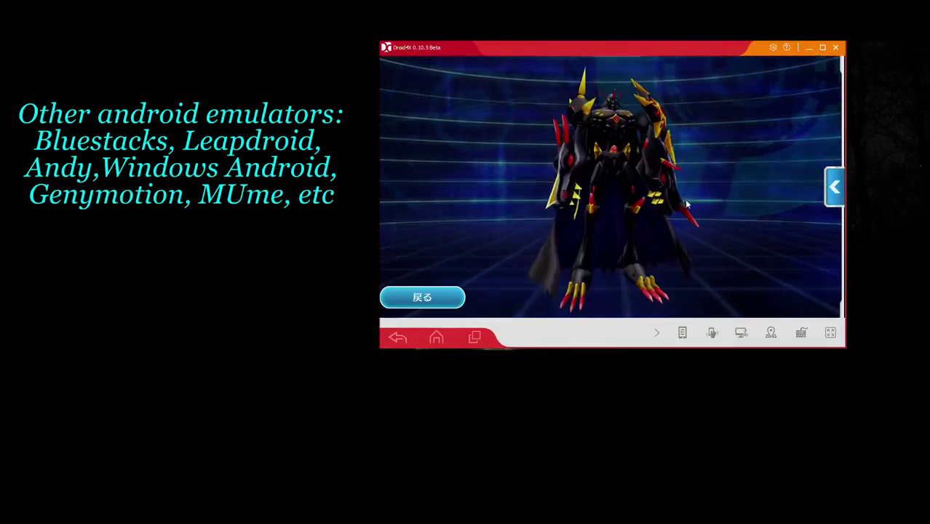
{"action": "left_click", "coordinate": [448, 297]}
Step: Move the chart through オメガモンズワルトD and ミラージュガオガモン to the next evolution and view its model
{"action": "left_click", "coordinate": [542, 156]}
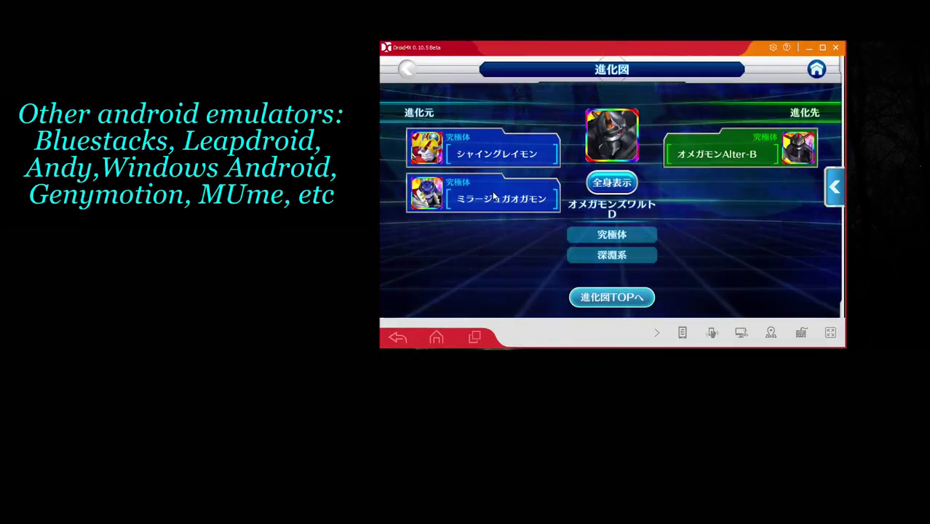
{"action": "left_click", "coordinate": [480, 193]}
{"action": "left_click", "coordinate": [742, 193]}
{"action": "left_click", "coordinate": [612, 183]}
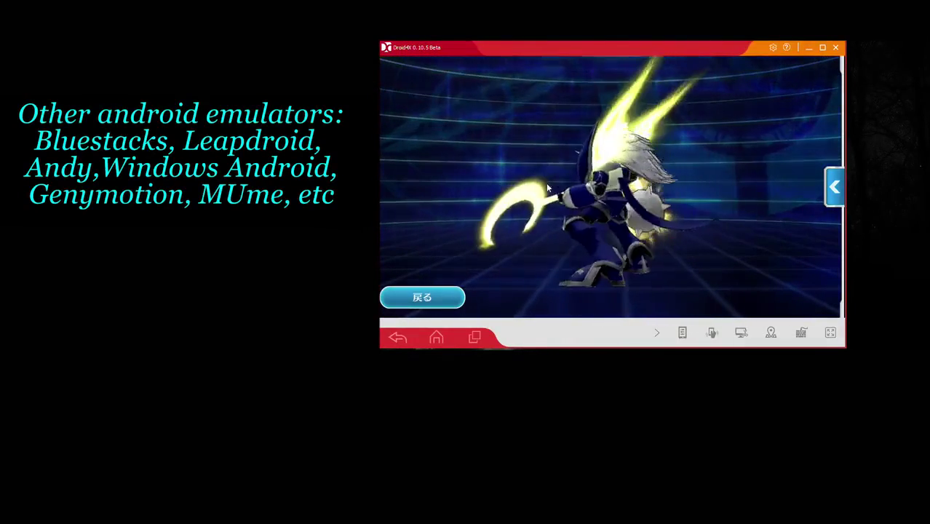
{"action": "left_click", "coordinate": [446, 295]}
{"action": "left_click", "coordinate": [502, 153]}
Step: View the full-body models of シャイングレイモン and ライズグレイモン from their evolution charts
{"action": "left_click", "coordinate": [743, 152]}
{"action": "left_click", "coordinate": [480, 153]}
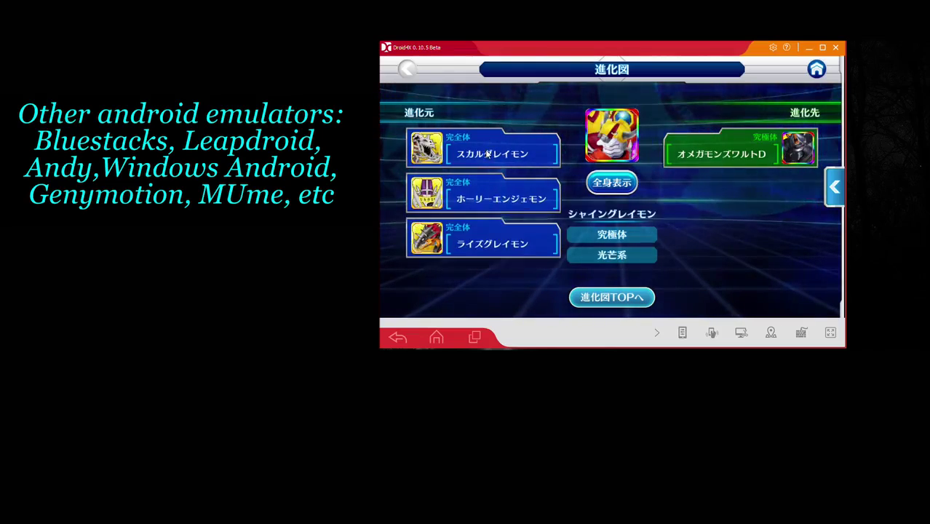
{"action": "left_click", "coordinate": [611, 183]}
{"action": "left_click", "coordinate": [422, 297]}
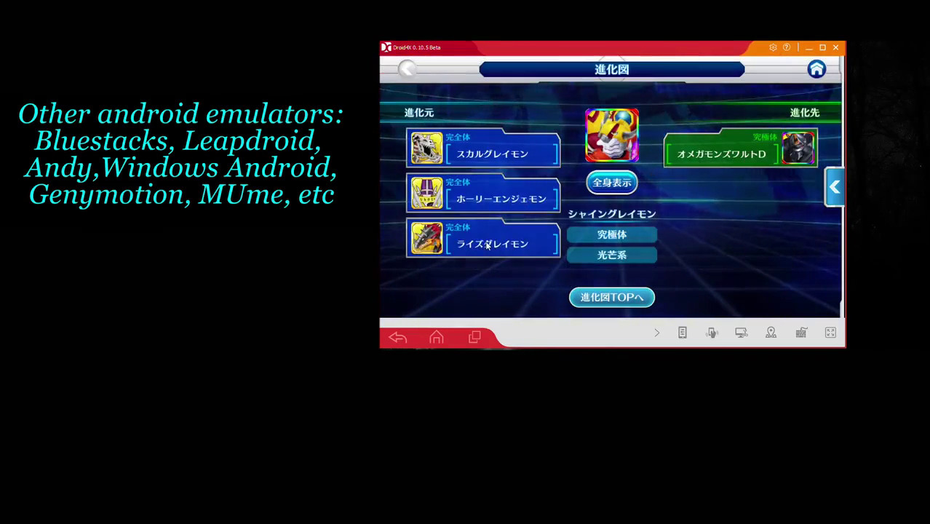
{"action": "left_click", "coordinate": [480, 235]}
{"action": "left_click", "coordinate": [612, 182]}
{"action": "left_click", "coordinate": [422, 297]}
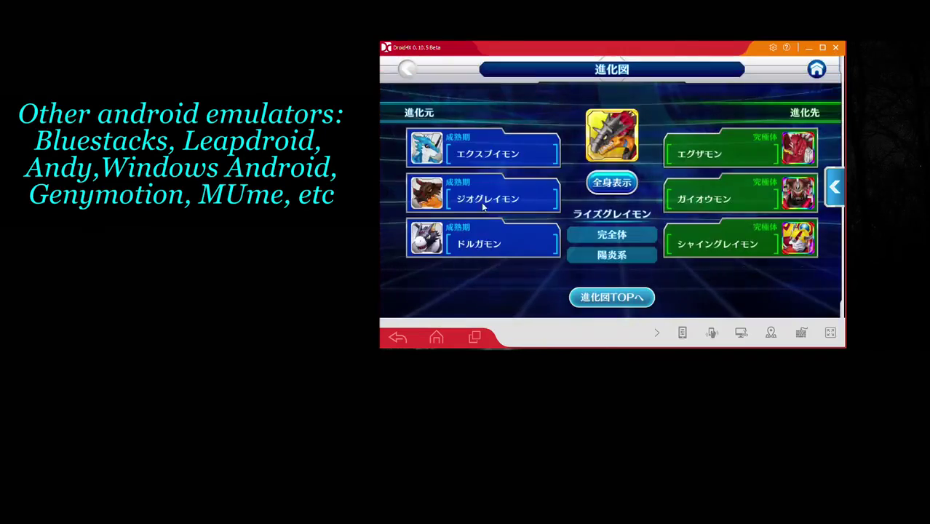